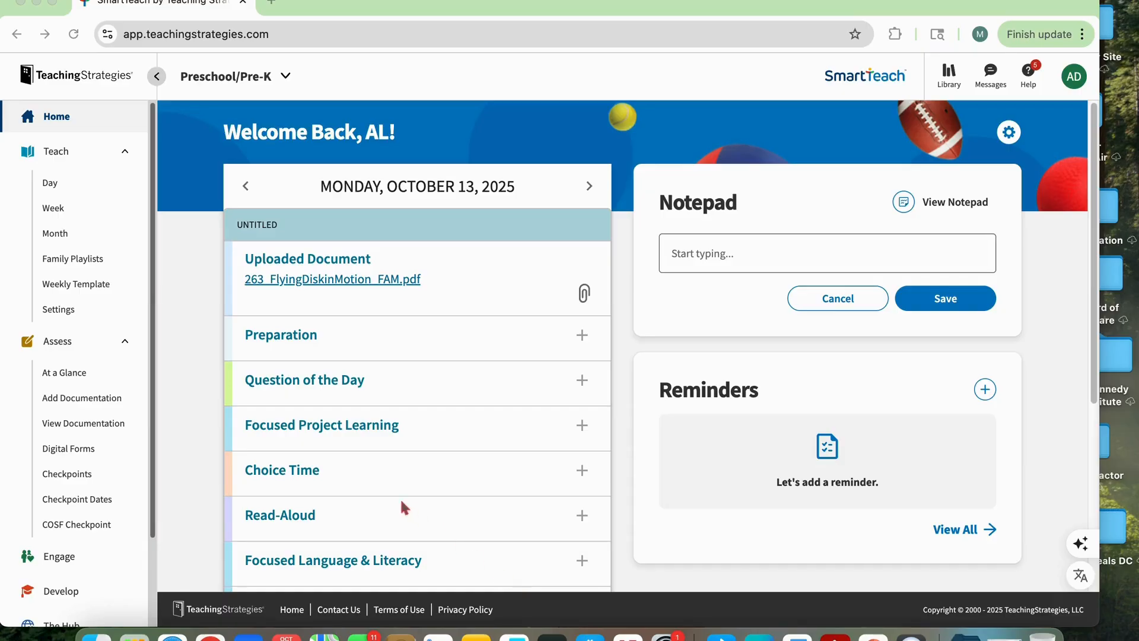
Open the Development and Learning Activities collection among the sharable resources in the Engage area
scroll(74, 472, down, 4)
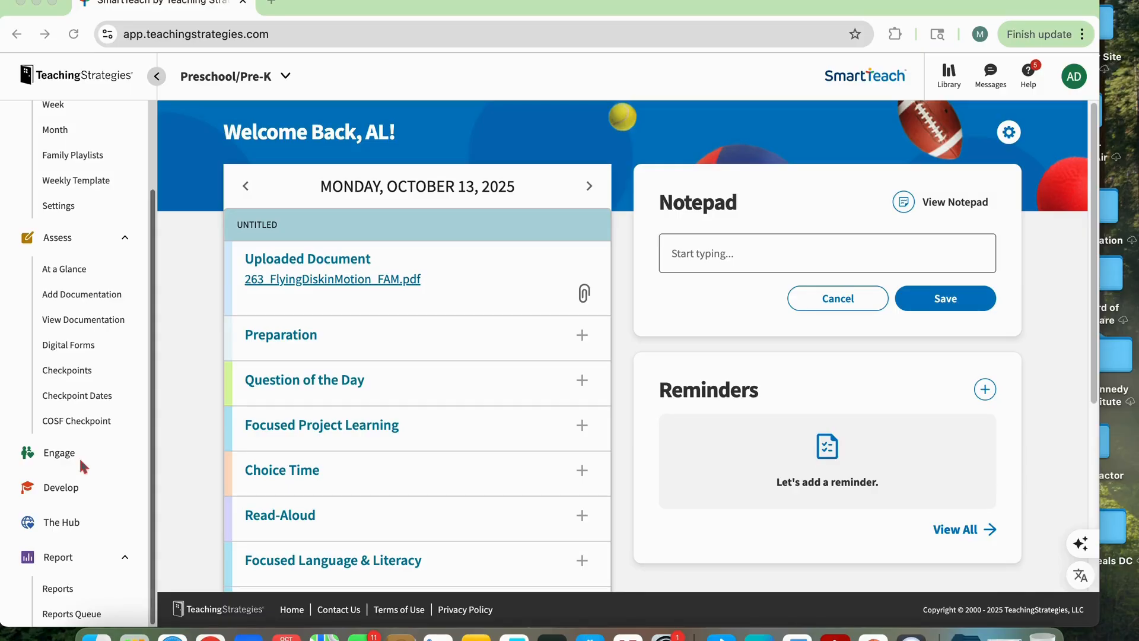
scroll(95, 343, up, 4)
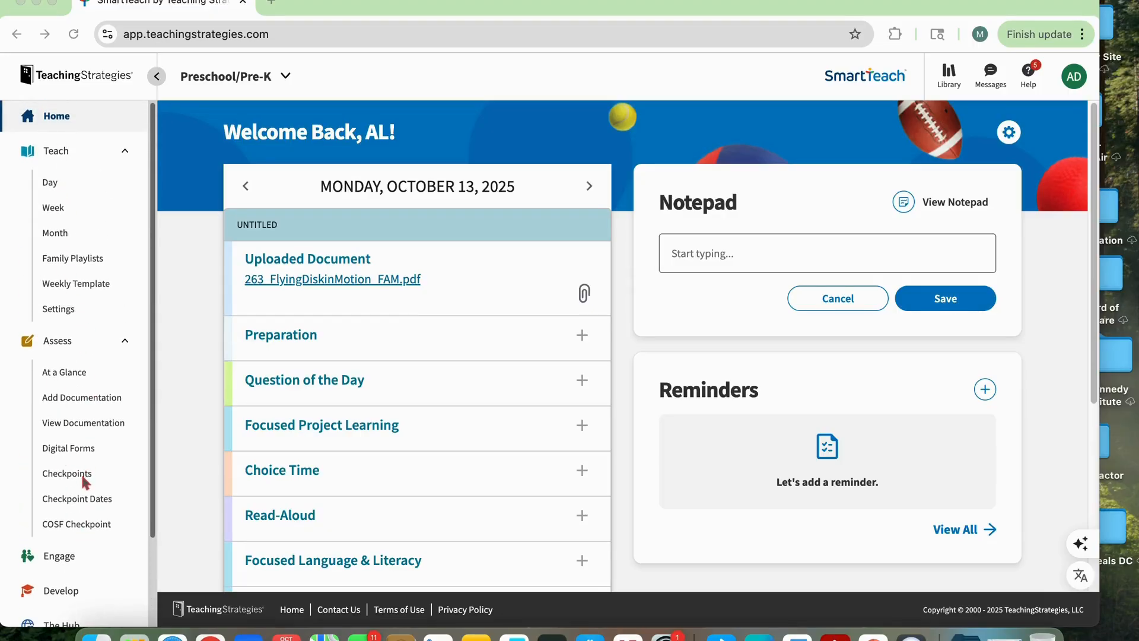
scroll(83, 475, down, 4)
click(56, 468)
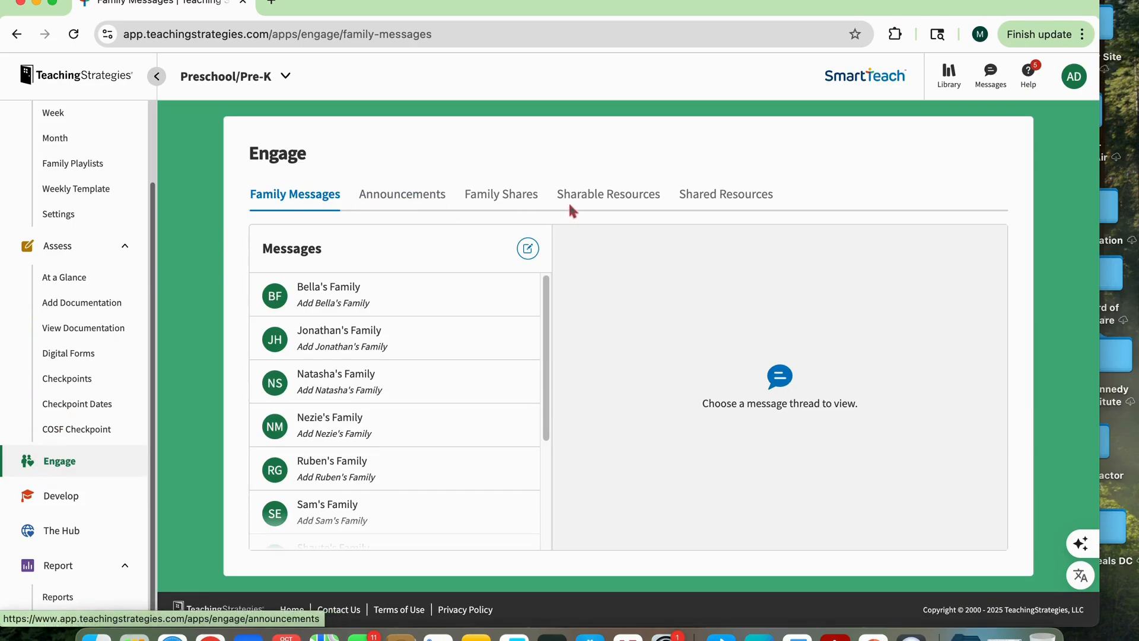
click(605, 201)
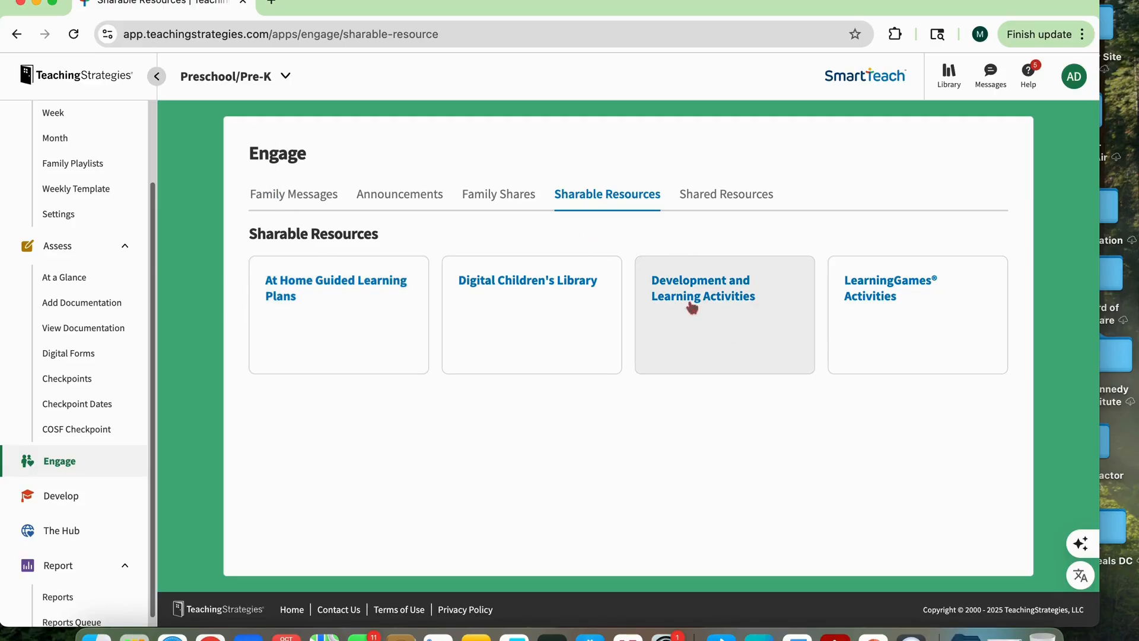
click(722, 306)
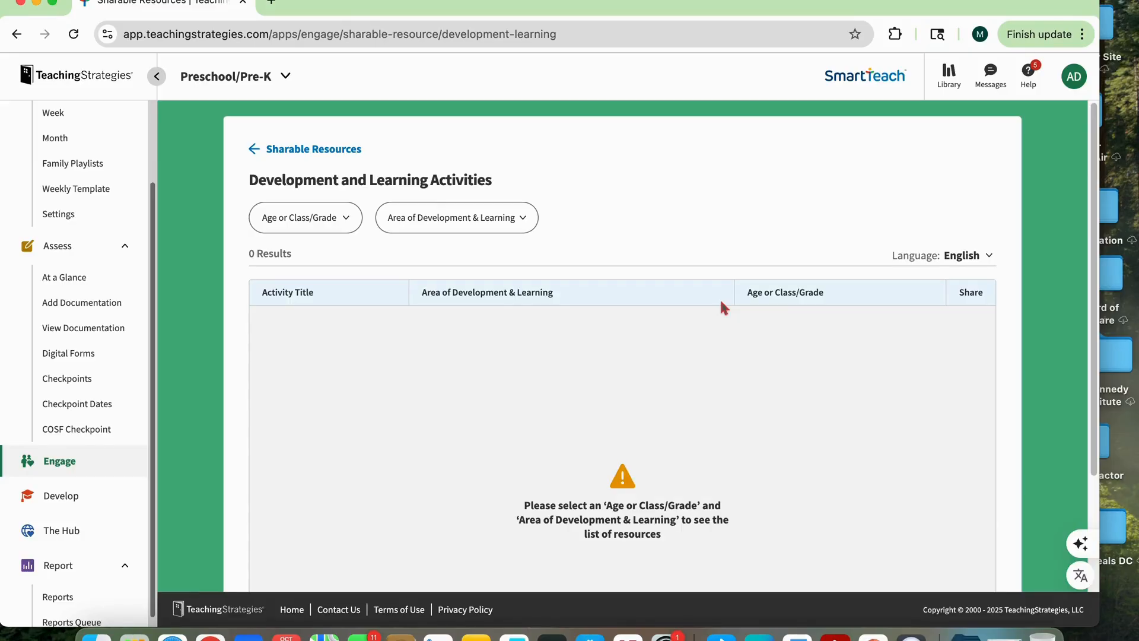
Filter the activities to age 2 to 3 years and the Mathematics area, with English as the language
click(334, 224)
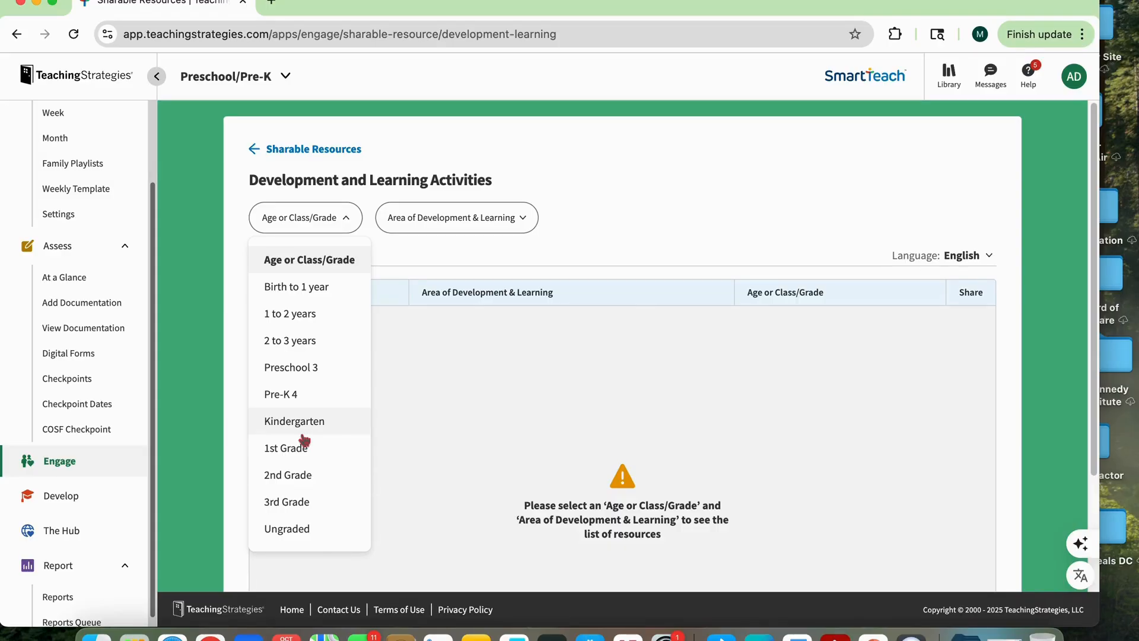
click(291, 341)
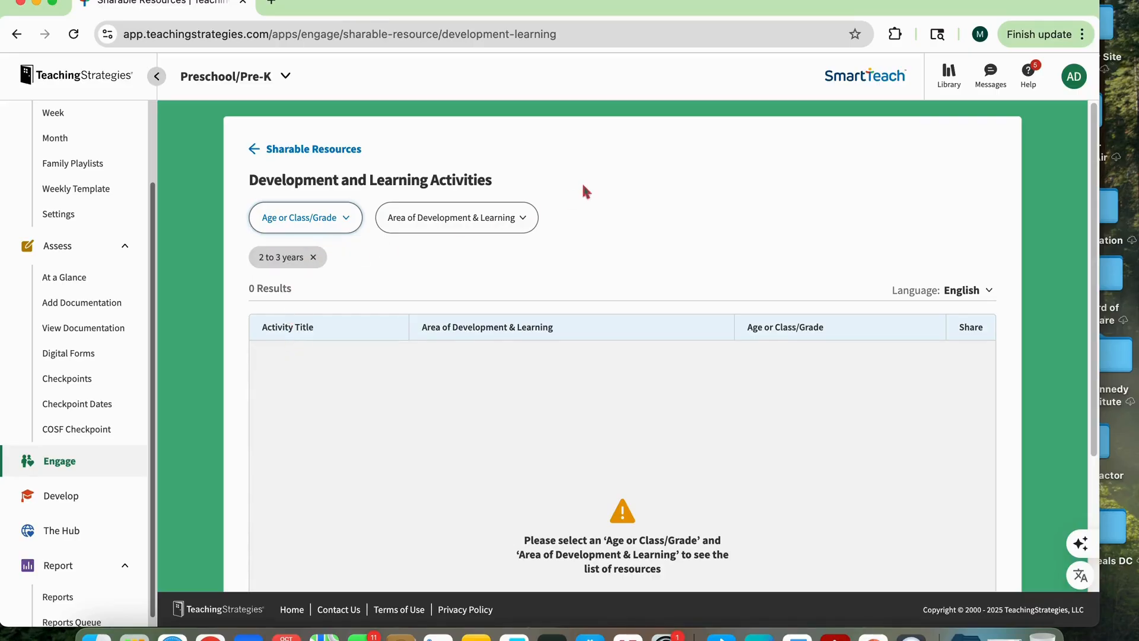
click(461, 228)
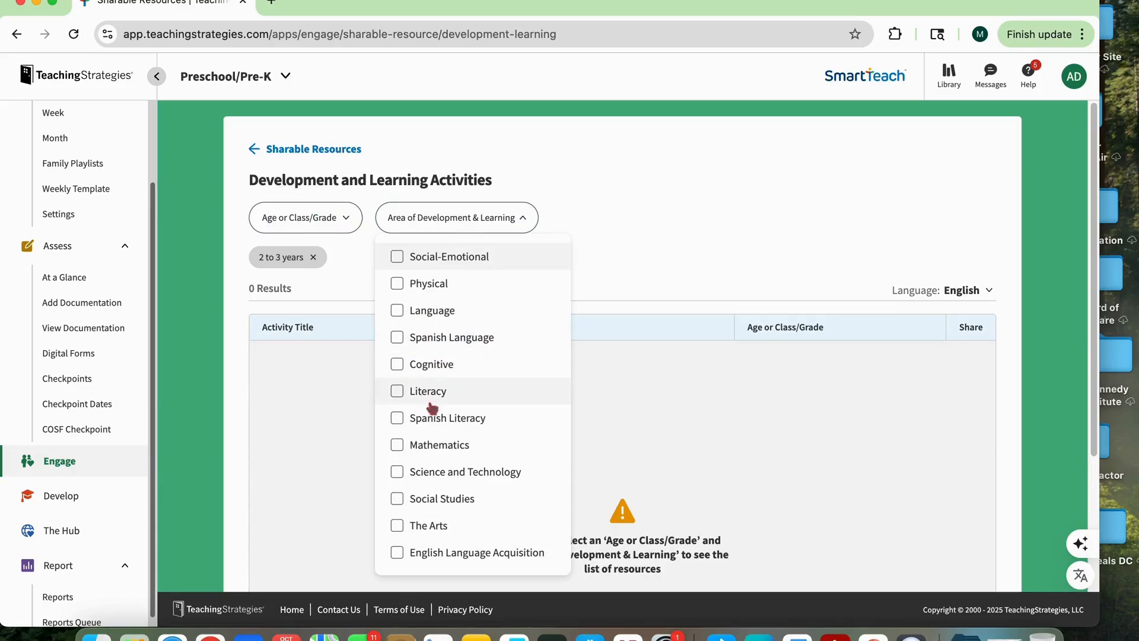
click(398, 446)
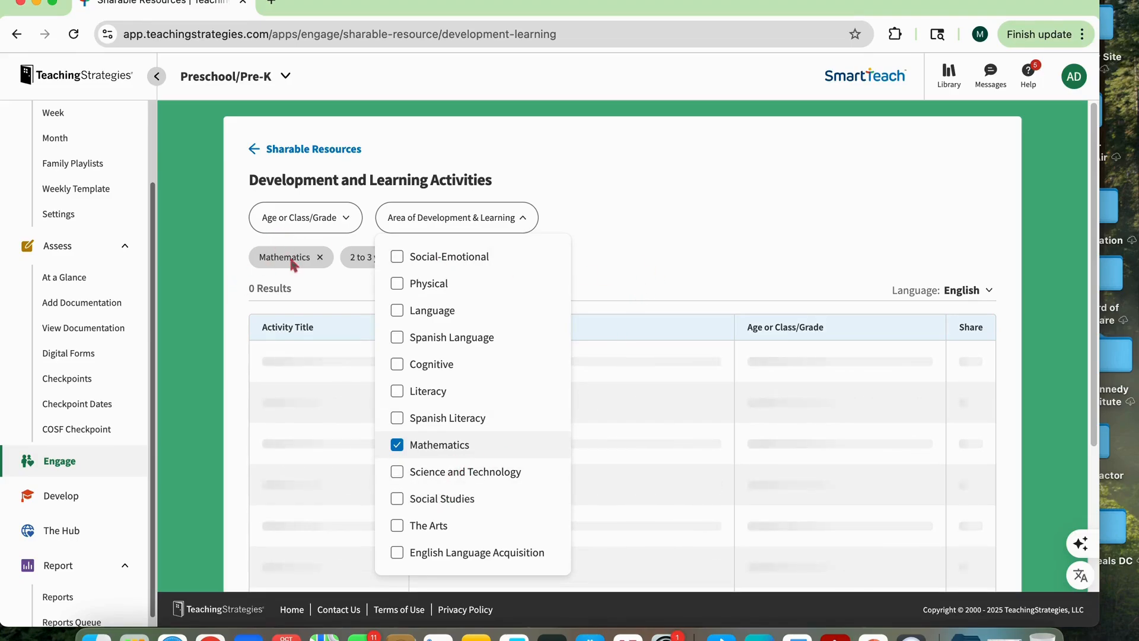
click(685, 219)
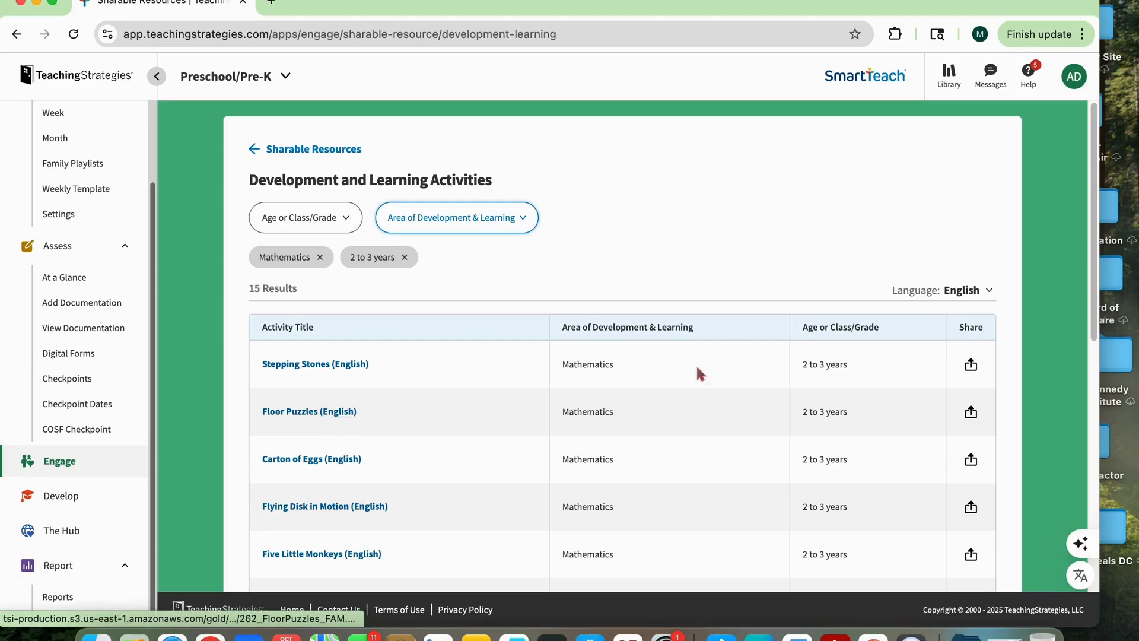
click(982, 292)
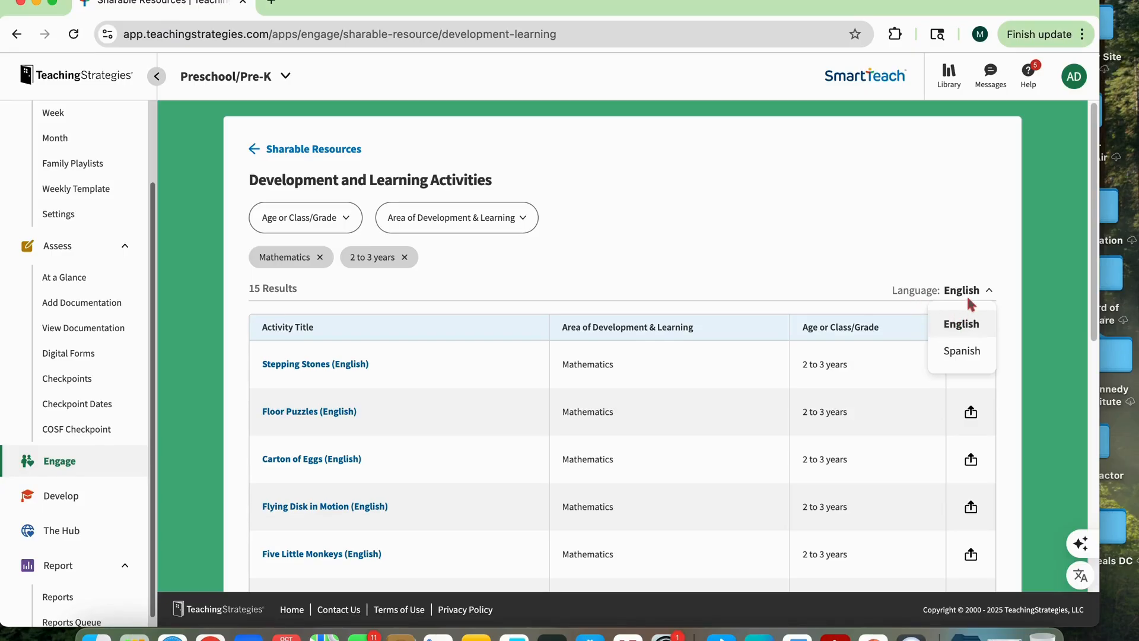
click(965, 326)
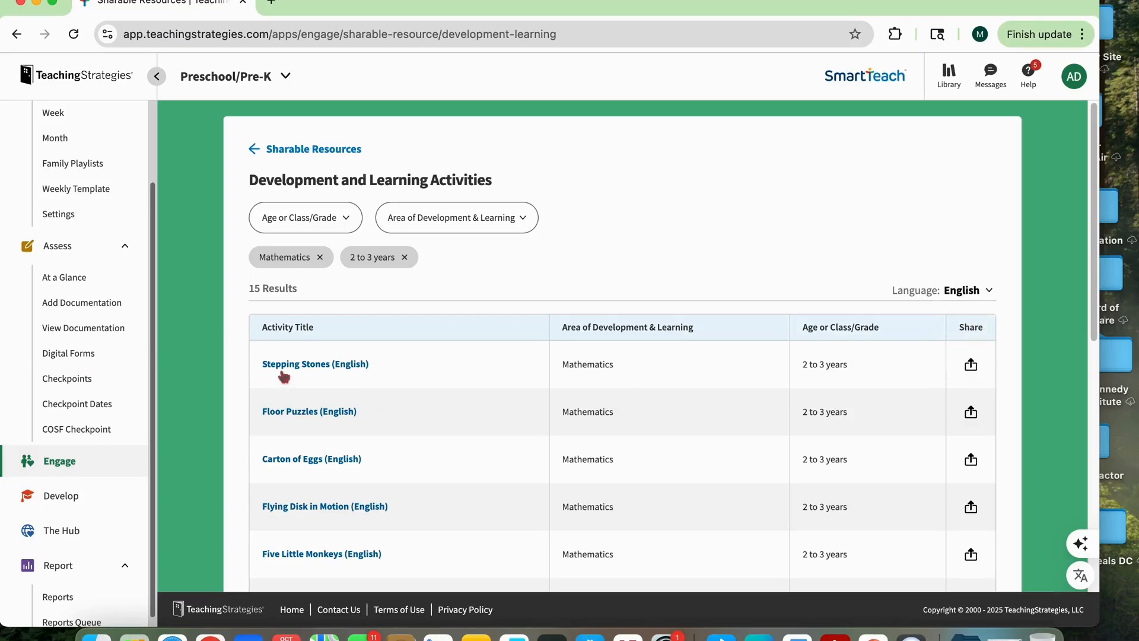
Open the Floor Puzzles (English) activity and save its PDF as 262_FloorPuzzles_FAM in the Desktop folder
click(306, 412)
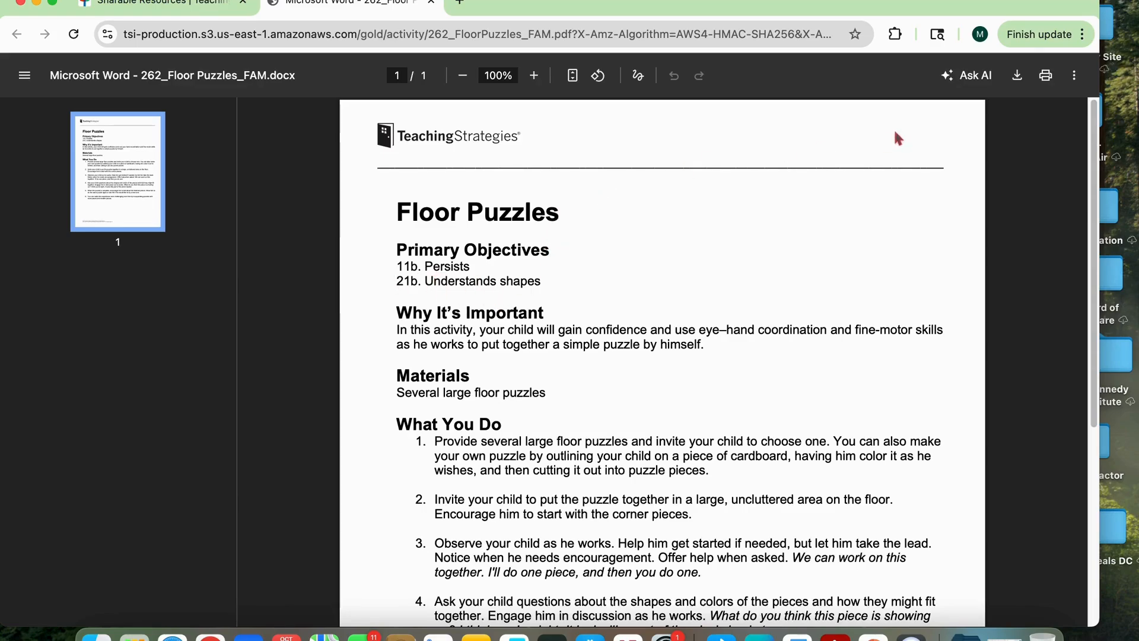
click(1018, 75)
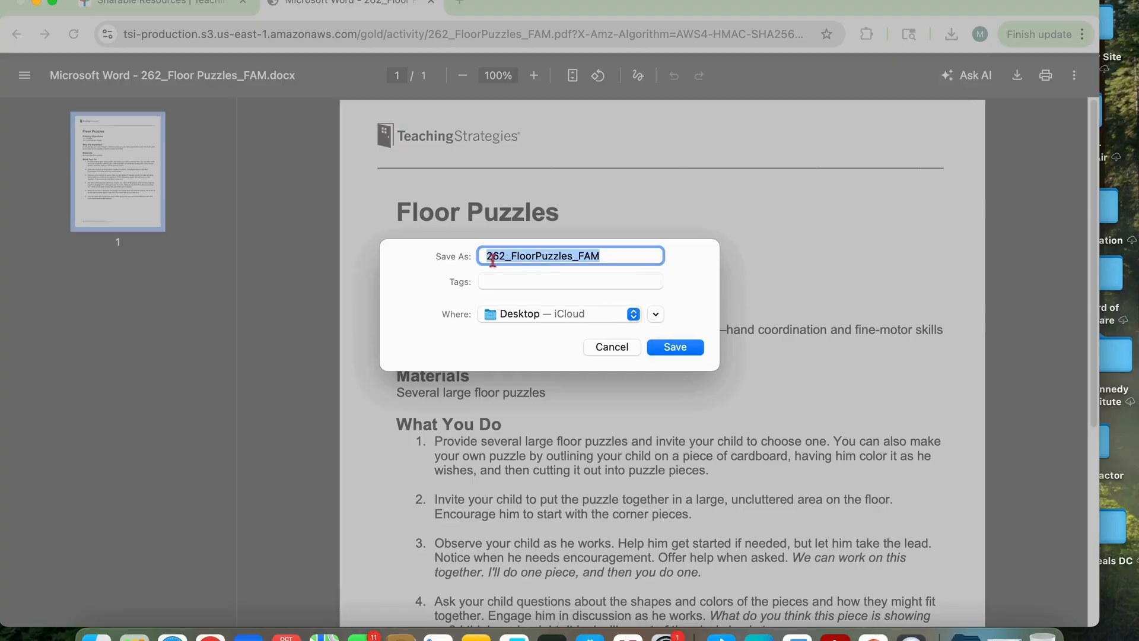
click(677, 347)
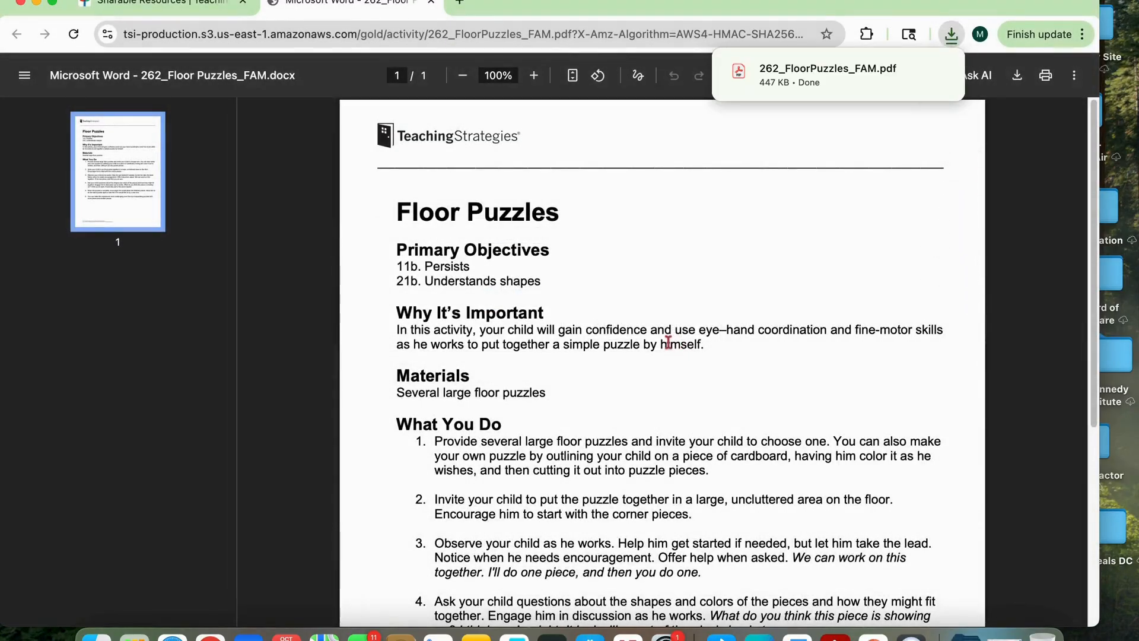
Place 262_FloorPuzzles_FAM.pdf from the recent downloads onto the desktop, moving the browser window aside and back
drag(840, 3, 824, 108)
click(935, 139)
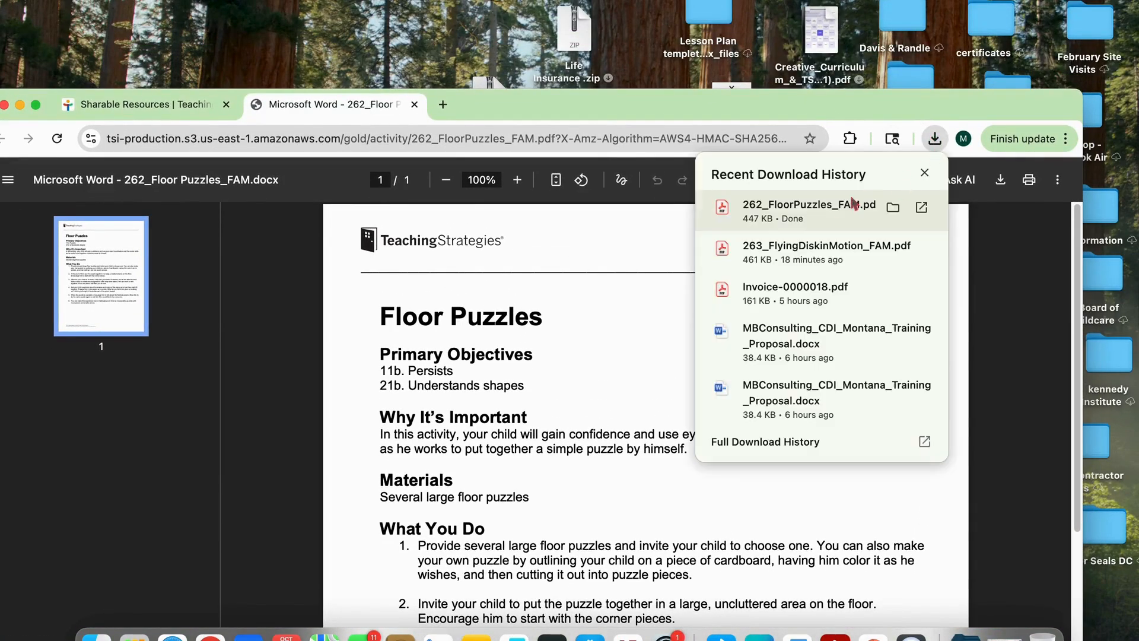
drag(820, 211, 356, 47)
drag(893, 97, 921, 2)
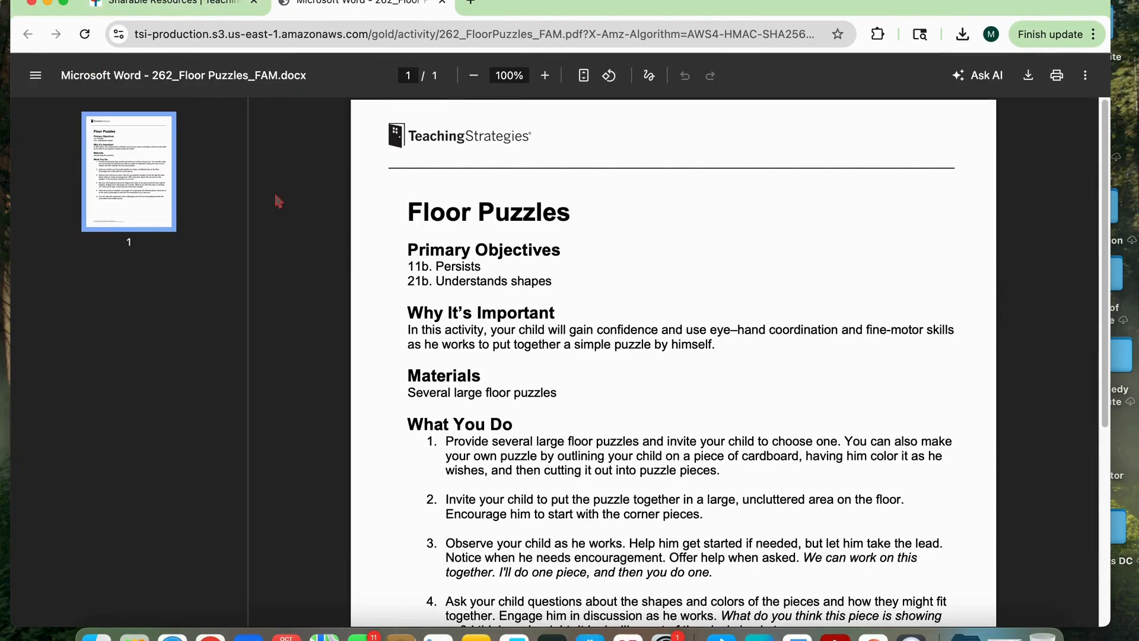
Return to the sharable resources page and open the weekly teaching plan
click(156, 5)
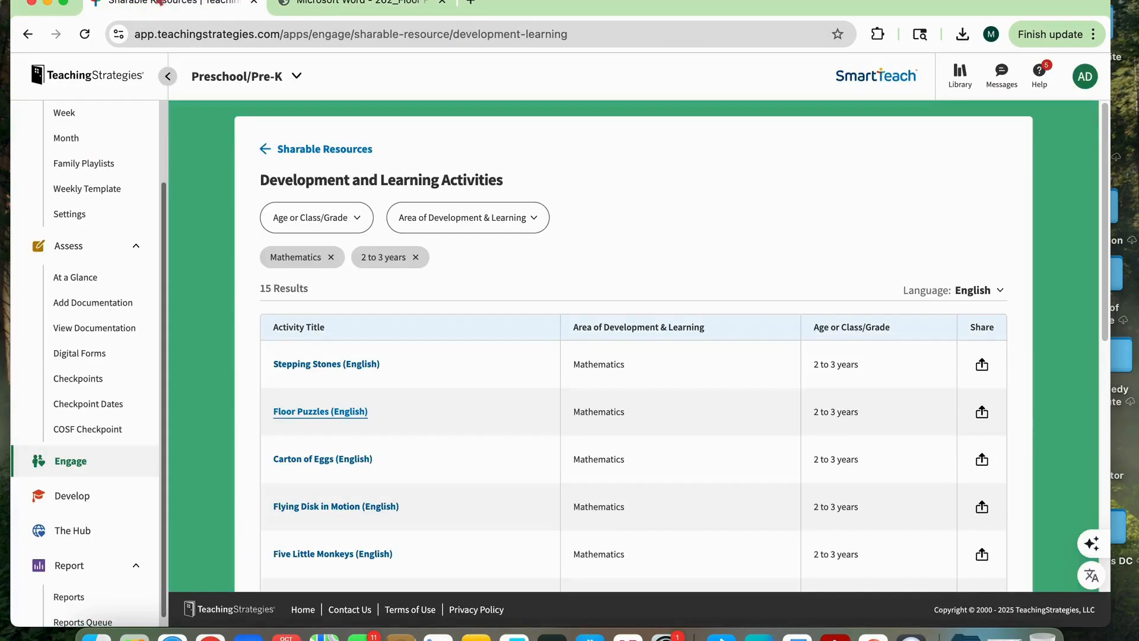
scroll(74, 226, up, 3)
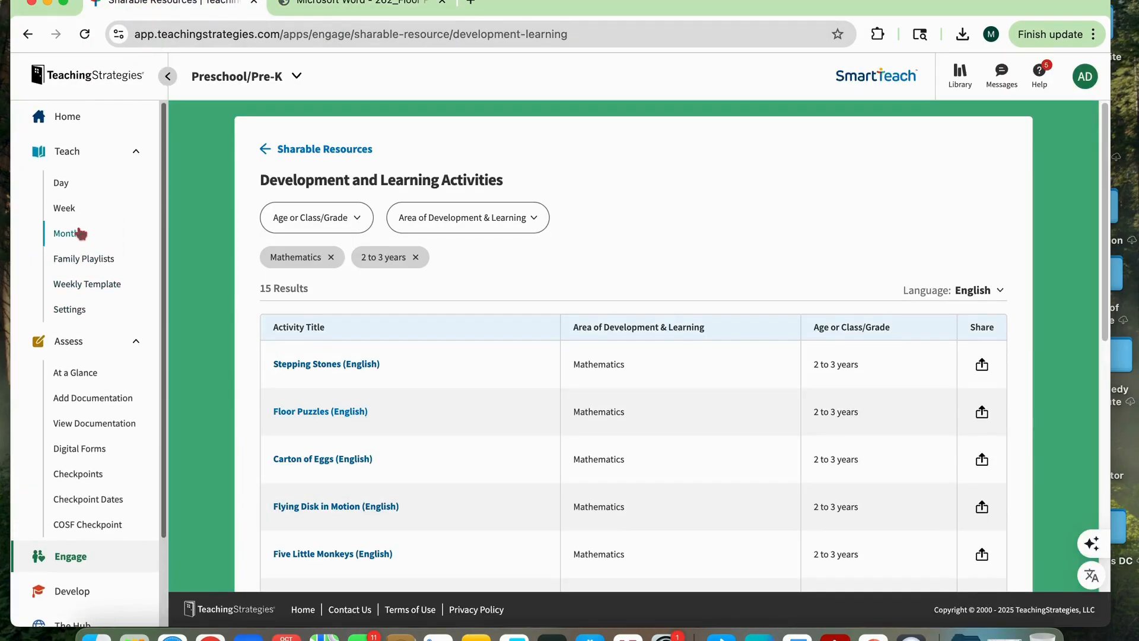
click(71, 209)
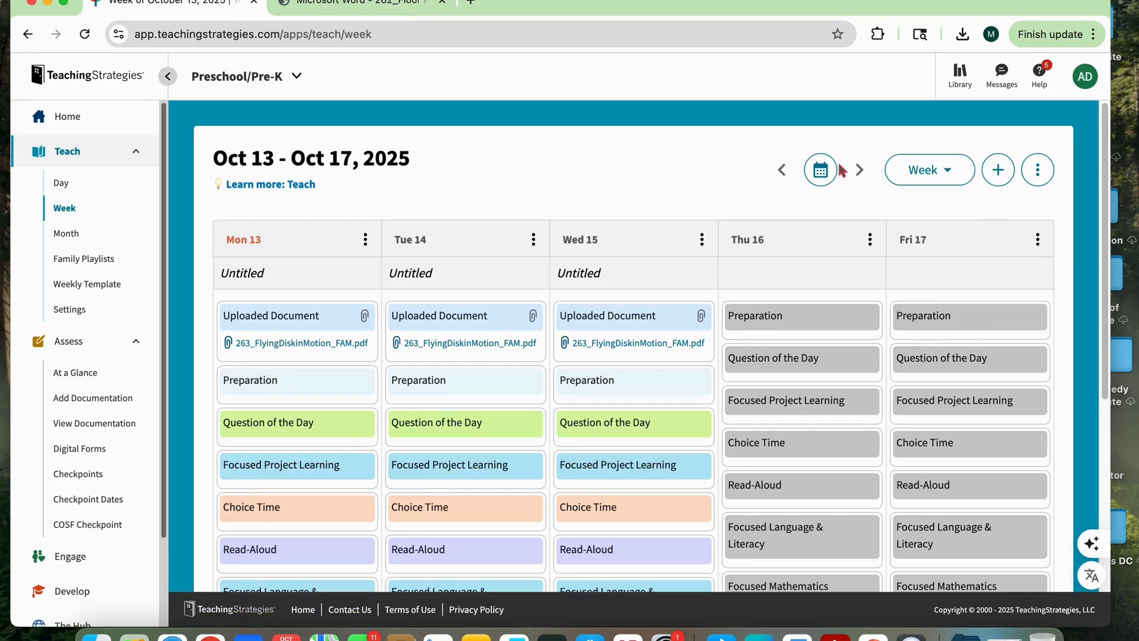
Upload 262_FloorPuzzles_FAM.pdf from the Desktop to the weekly plan for Monday, Wednesday and Friday
click(993, 183)
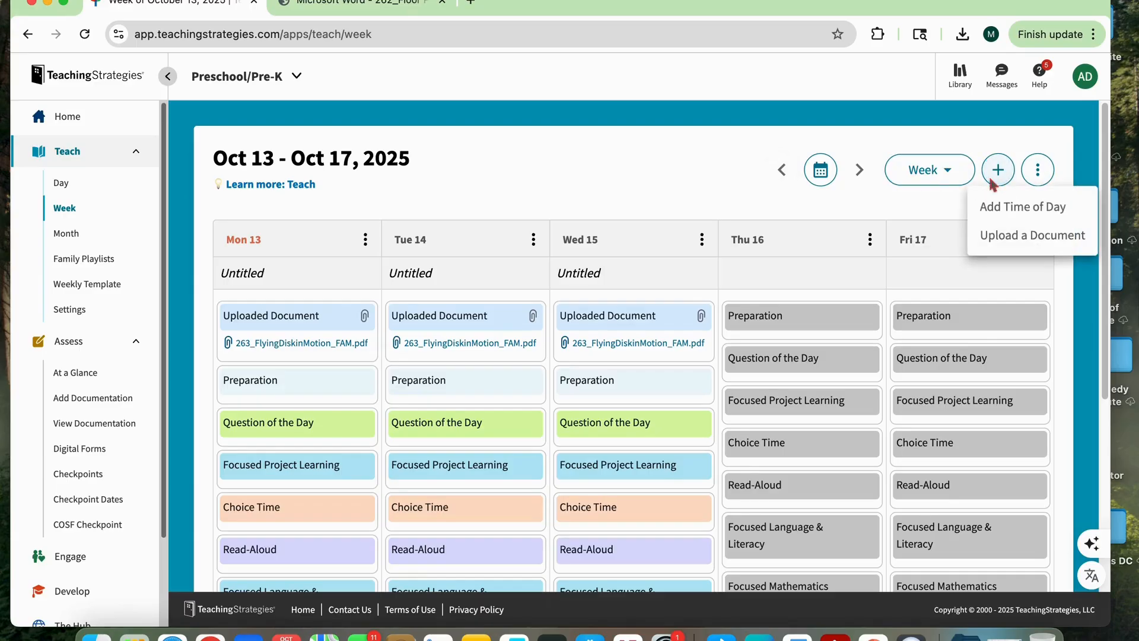
click(1000, 236)
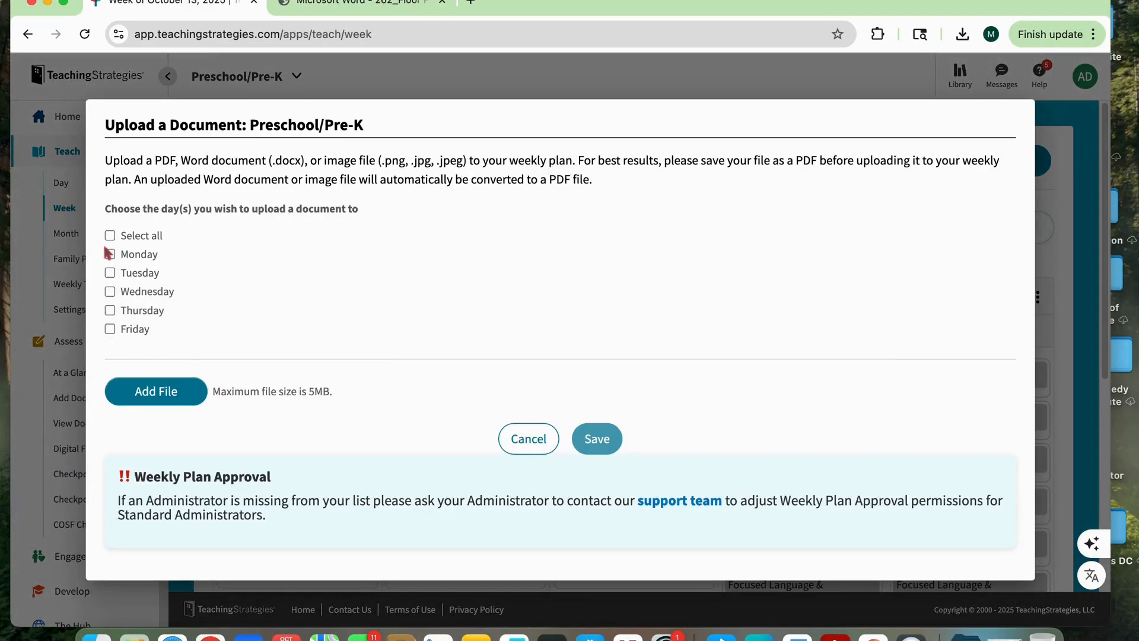
click(110, 256)
click(109, 291)
click(159, 402)
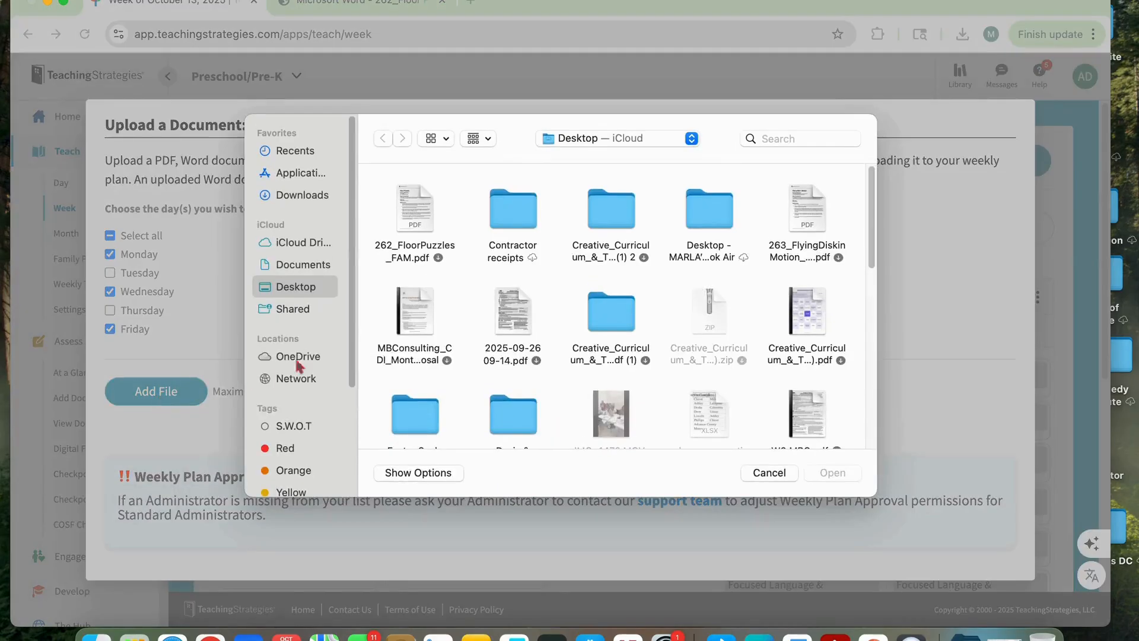
double_click(419, 211)
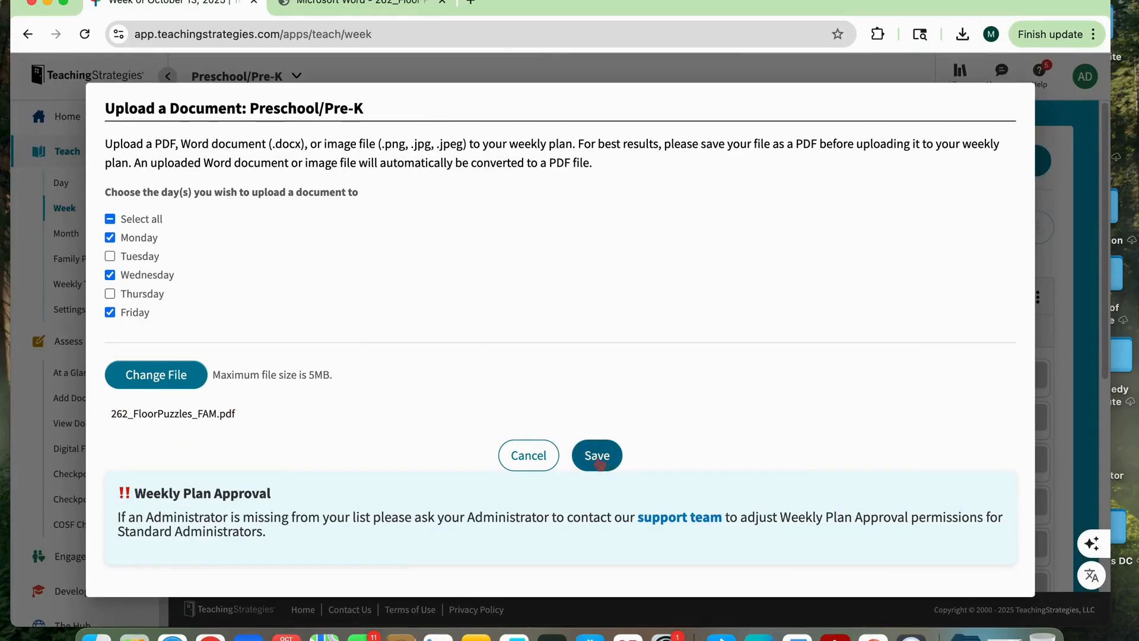
click(598, 458)
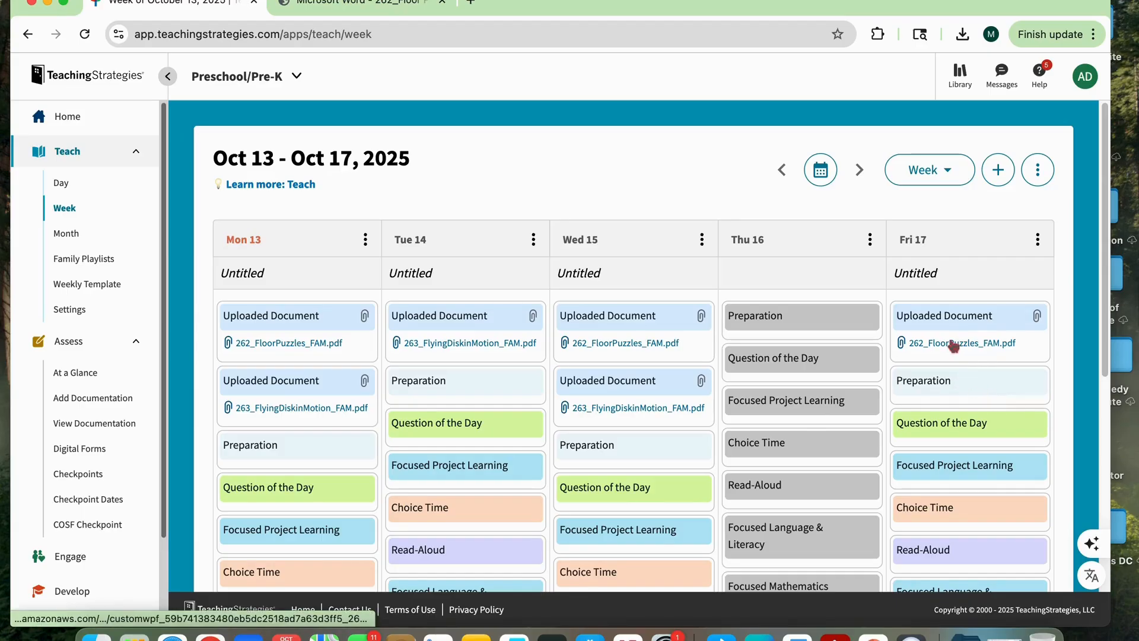
Add "Family Activity" after the Floor Puzzles file in Monday's facilitation description, save it and return to the week plan
click(301, 323)
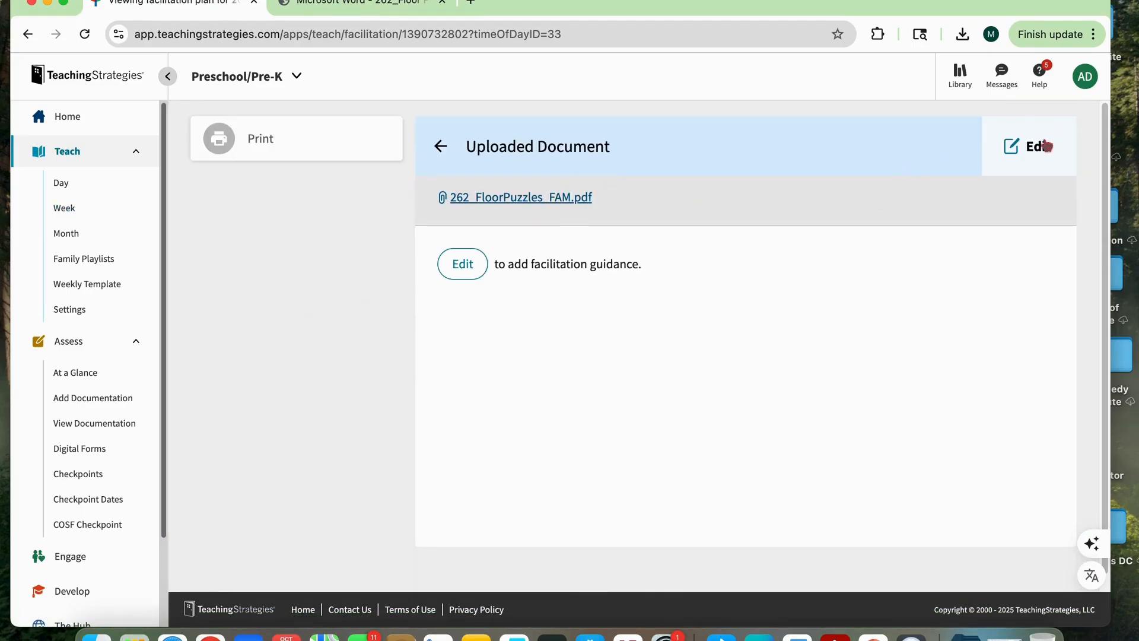
click(1048, 145)
click(635, 261)
text(Family Activity)
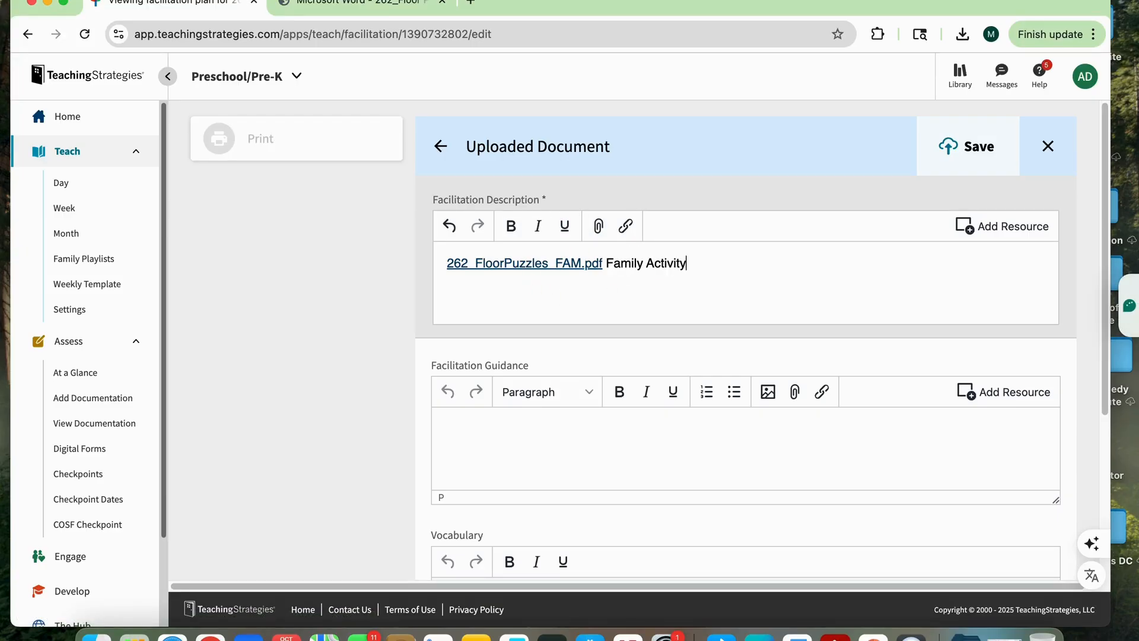
click(982, 148)
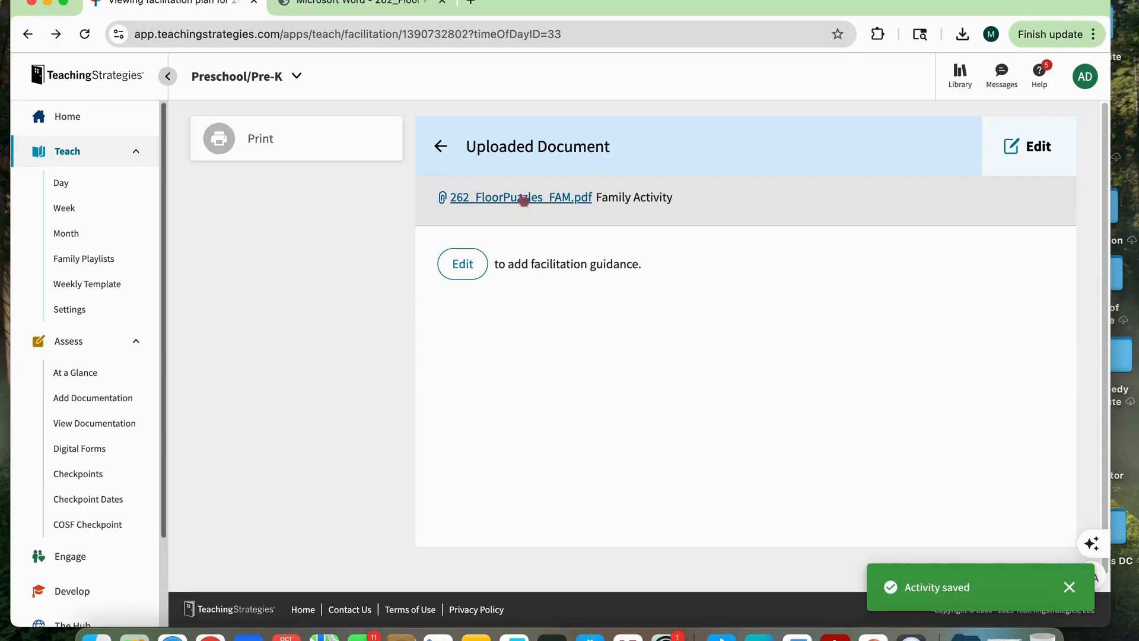
click(440, 146)
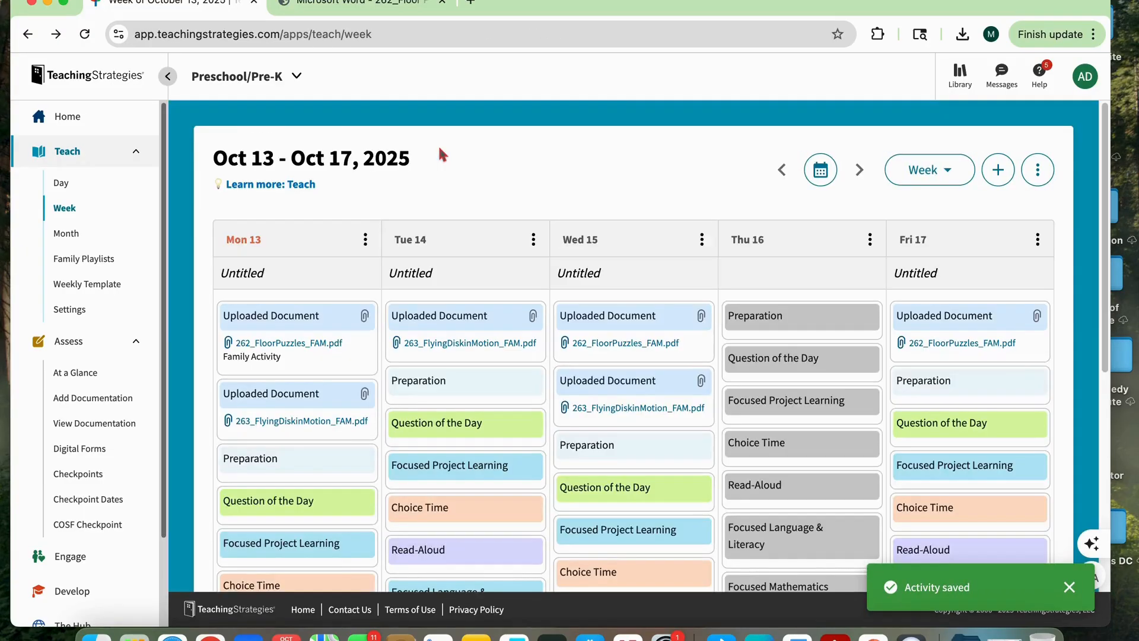